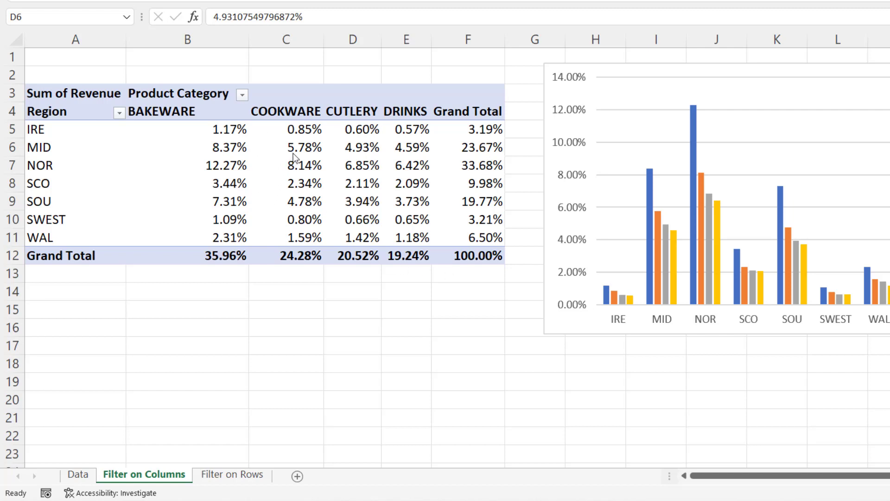
# Open the pivot's value options and close them without changing anything.
pyautogui.rightClick(301, 129)
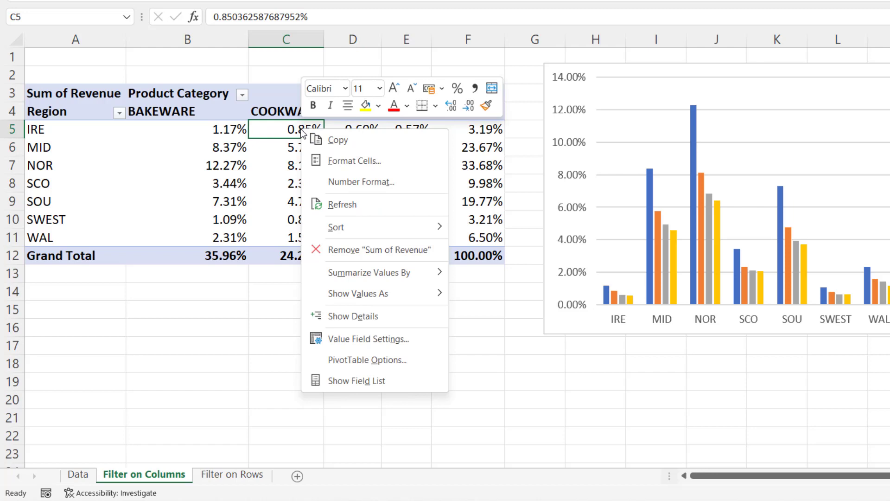
pyautogui.moveTo(371, 294)
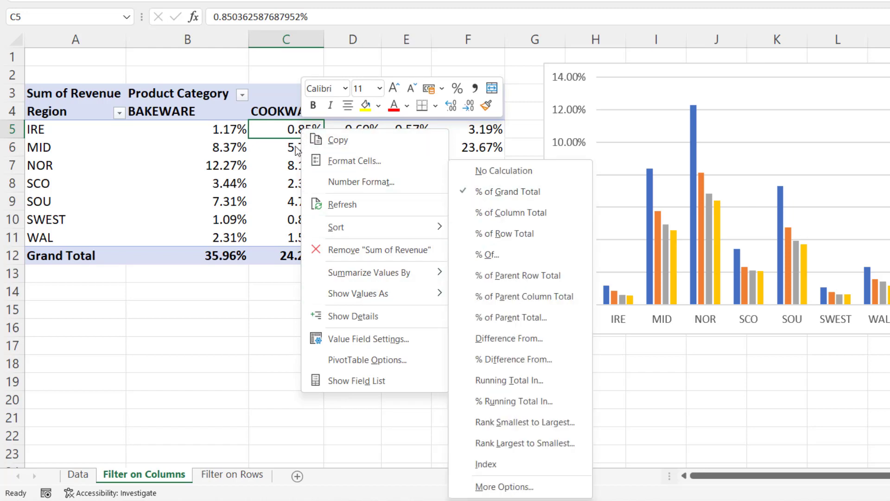
pyautogui.click(286, 133)
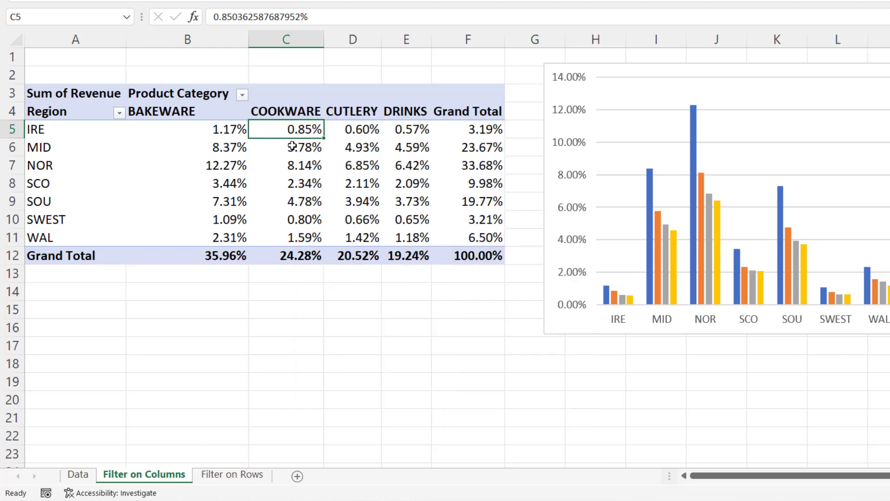
# Filter the region pivot to COOKWARE only, then go to the Filter on Rows sheet.
pyautogui.click(241, 95)
pyautogui.click(97, 252)
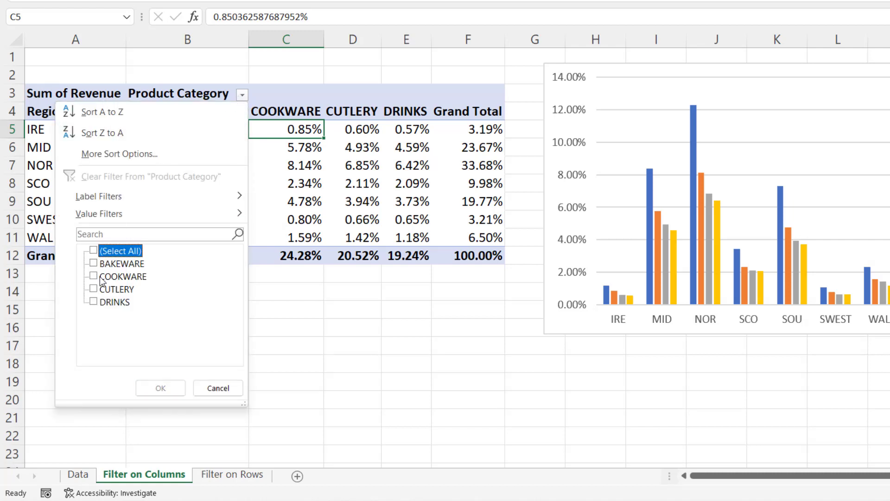
pyautogui.click(102, 277)
pyautogui.click(157, 384)
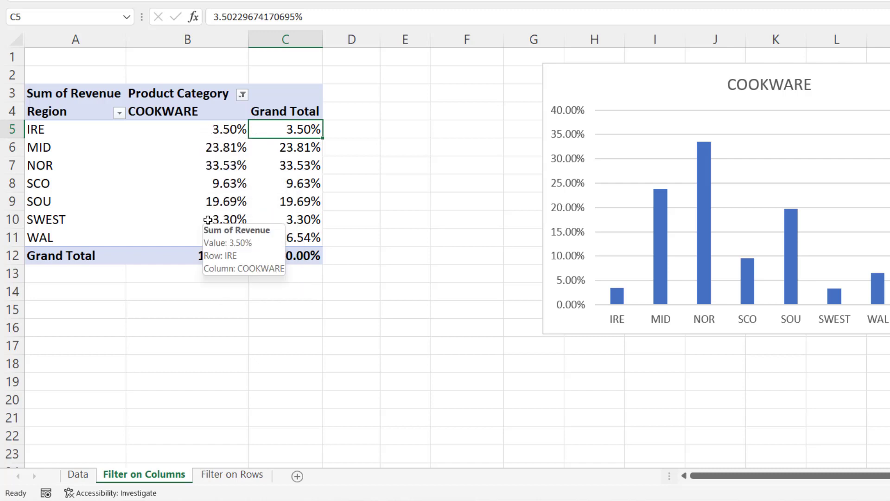
pyautogui.click(221, 475)
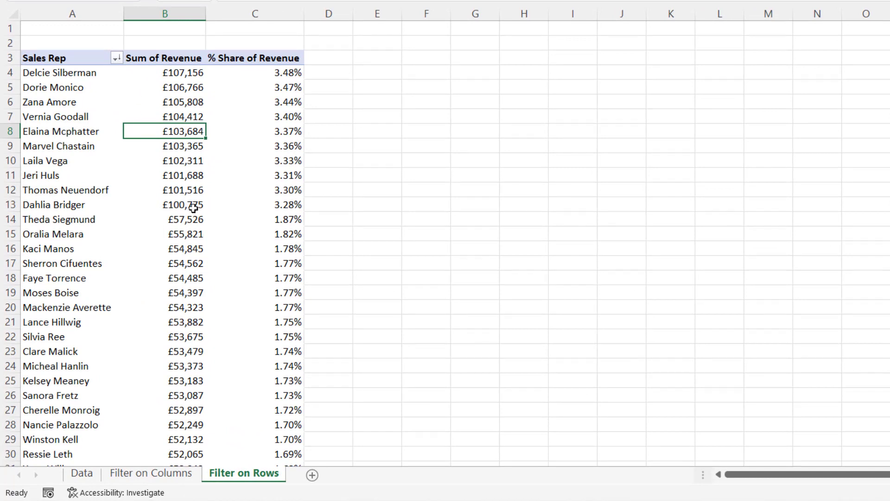
pyautogui.moveTo(281, 76)
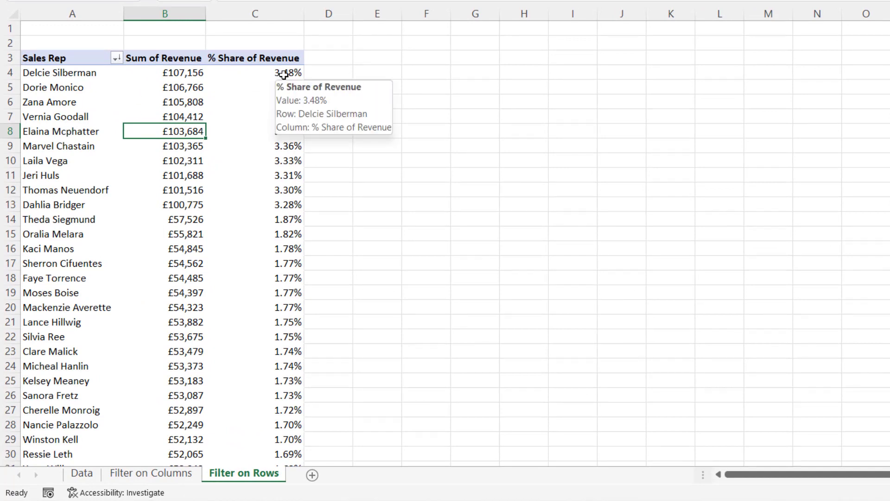
pyautogui.rightClick(284, 75)
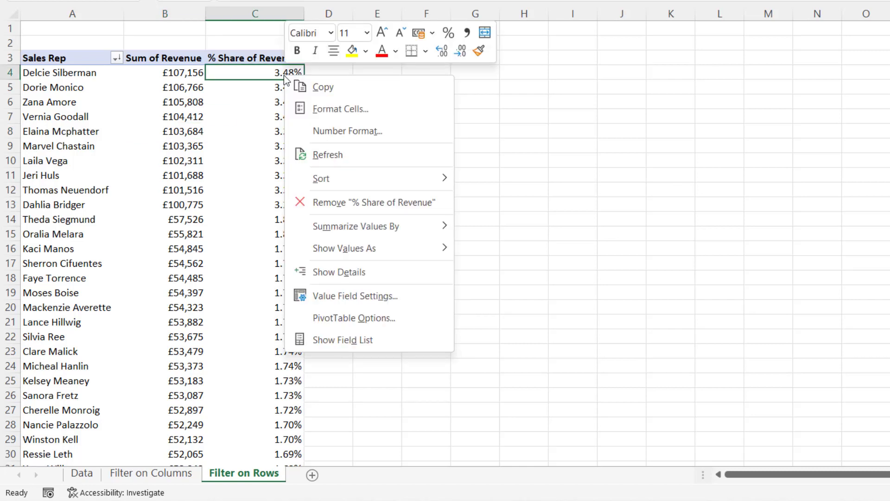
pyautogui.moveTo(338, 252)
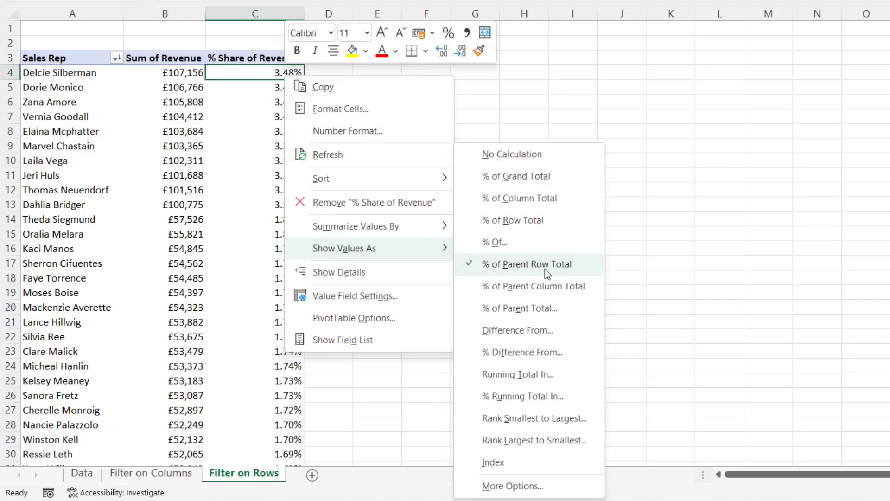
pyautogui.press('Escape')
pyautogui.press('Escape')
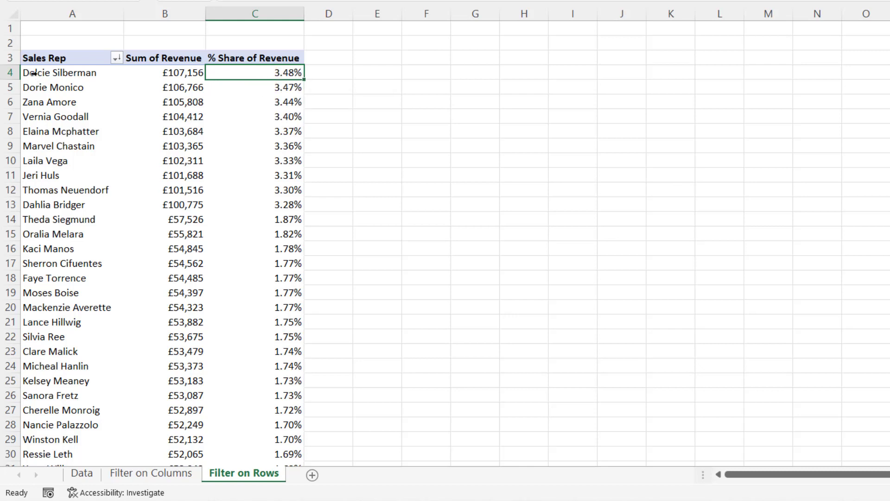
# Apply a Top 10 Items value filter to Sales Rep by Sum of Revenue.
pyautogui.click(117, 57)
pyautogui.moveTo(95, 178)
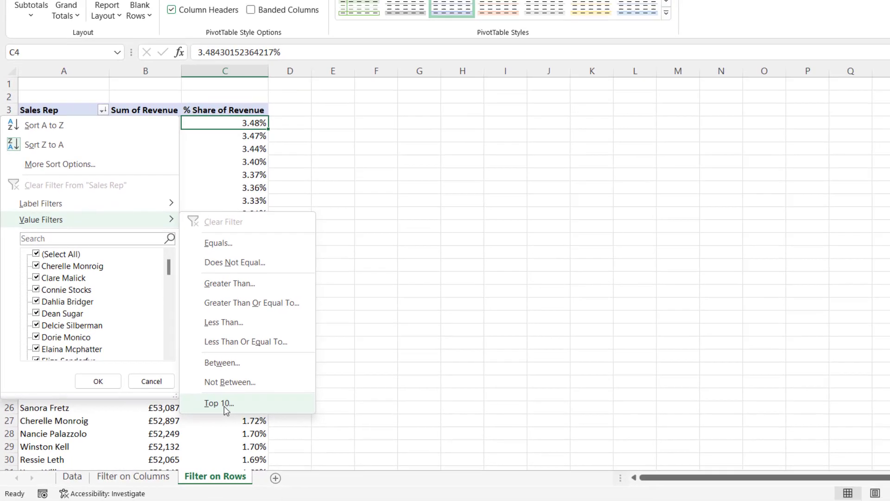
pyautogui.click(248, 390)
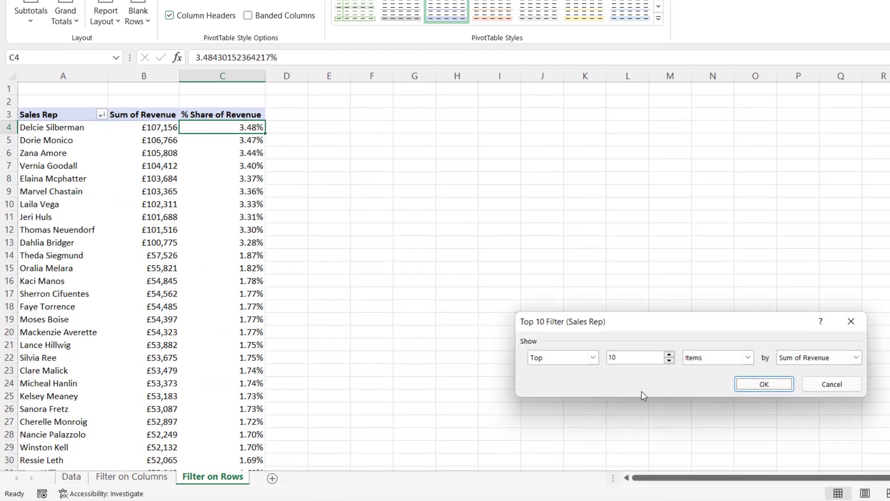
pyautogui.click(751, 388)
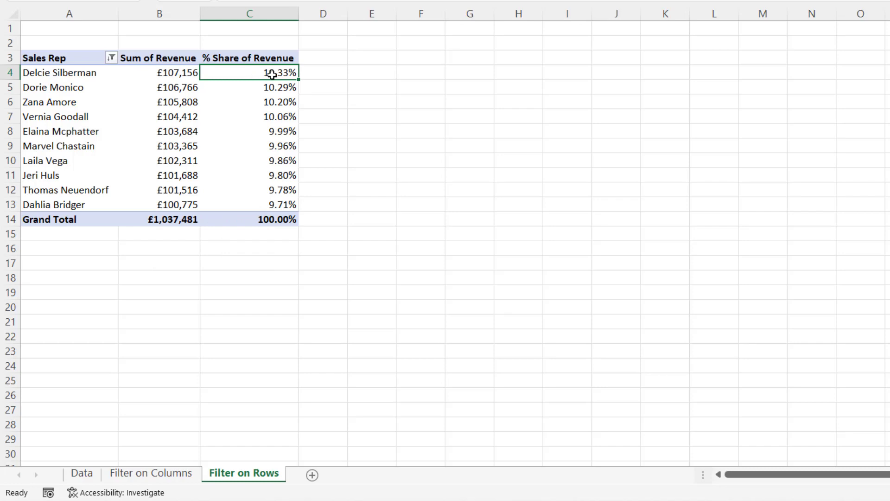
pyautogui.moveTo(272, 73)
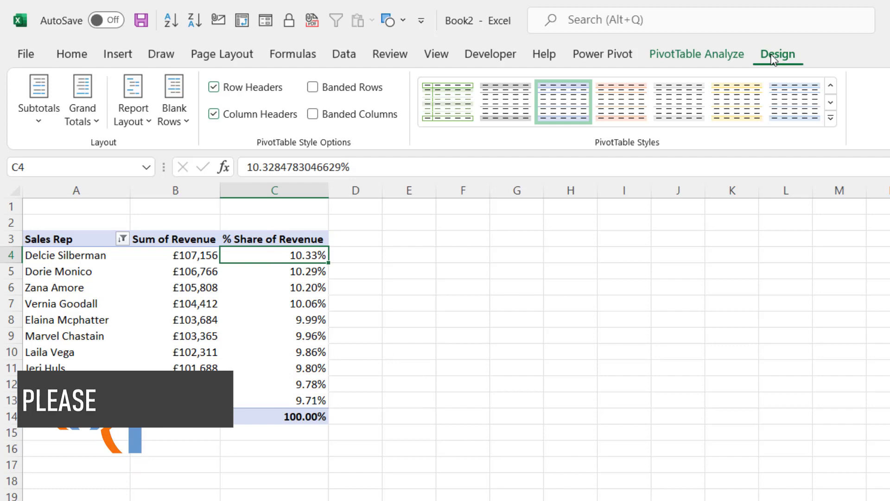
# Select a % share pivot cell and check Subtotals, where Include Filtered Items is greyed out.
pyautogui.click(496, 286)
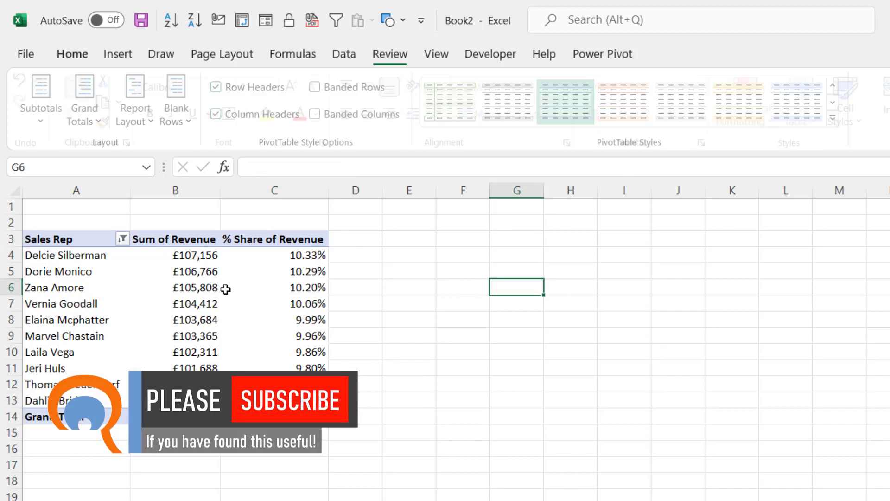
pyautogui.click(231, 288)
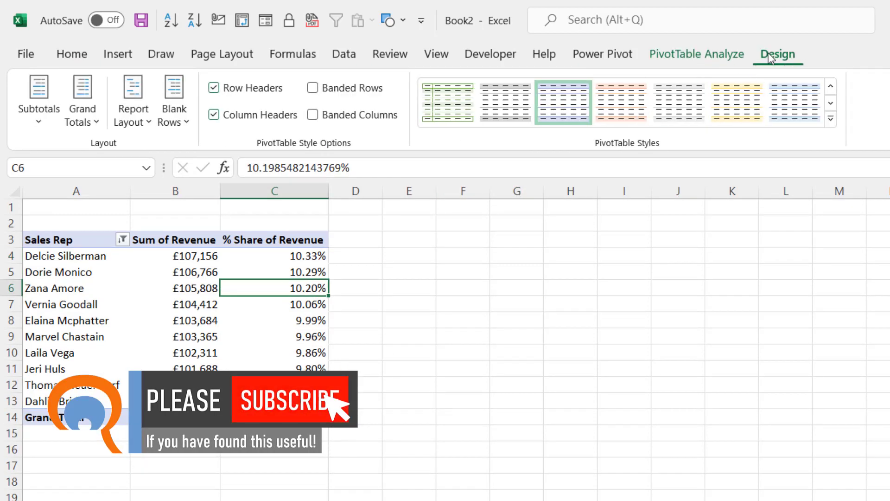
pyautogui.click(46, 121)
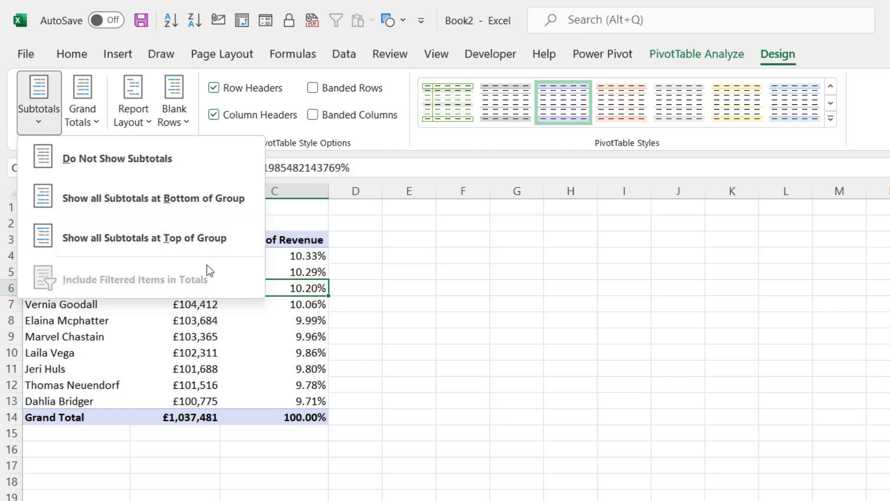
pyautogui.press('Escape')
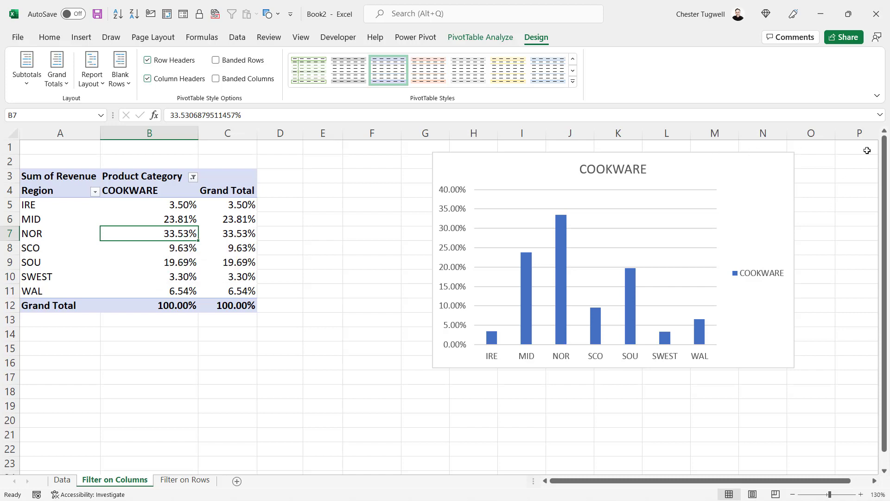
# Show the COOKWARE pivot's field list and scroll down to More Tables.
pyautogui.moveTo(170, 233)
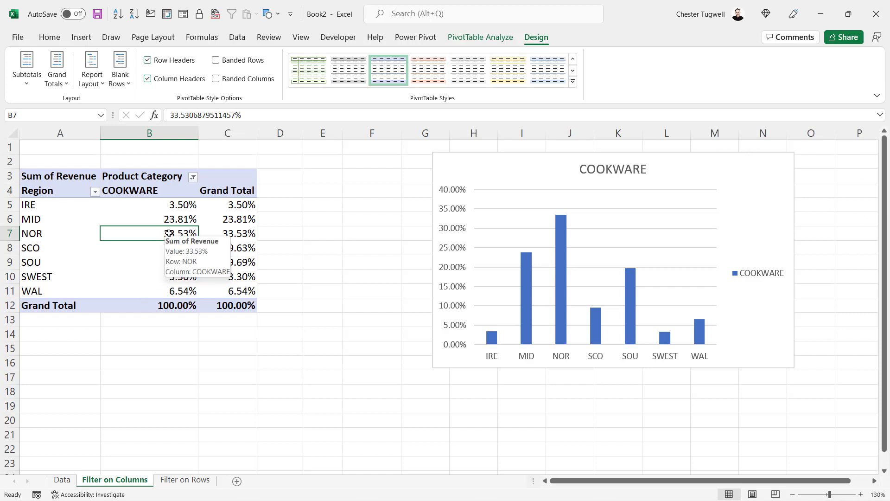
pyautogui.rightClick(169, 233)
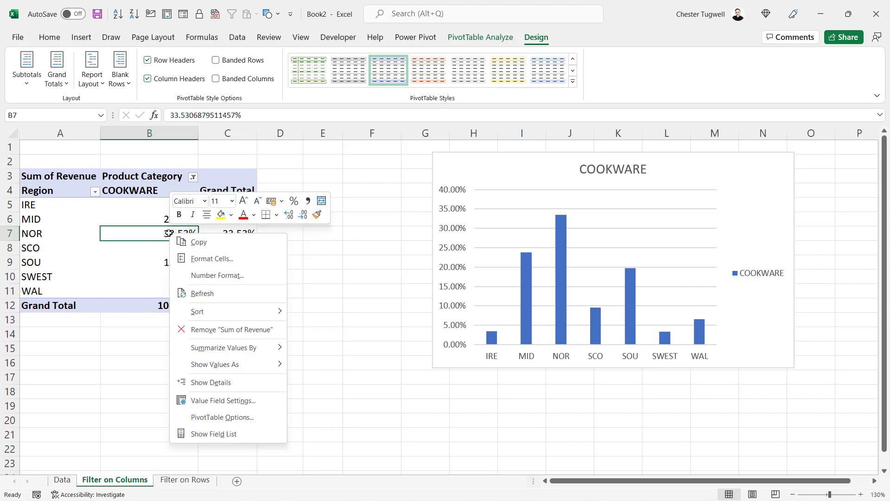
pyautogui.click(193, 435)
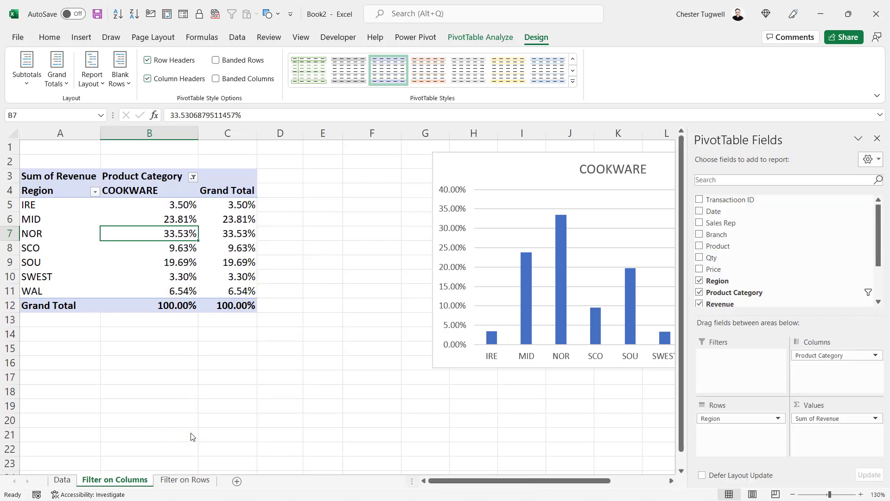
pyautogui.scroll(-2, 876, 257)
pyautogui.scroll(2, 722, 129)
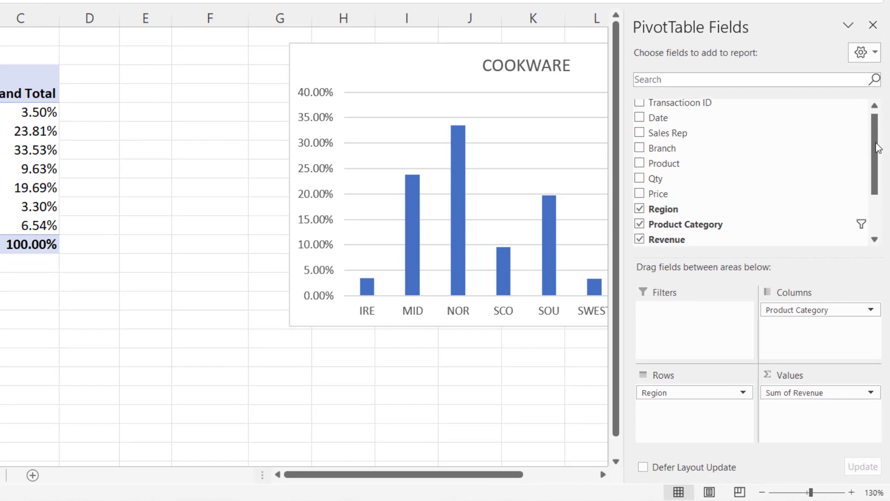
pyautogui.scroll(-2, 876, 149)
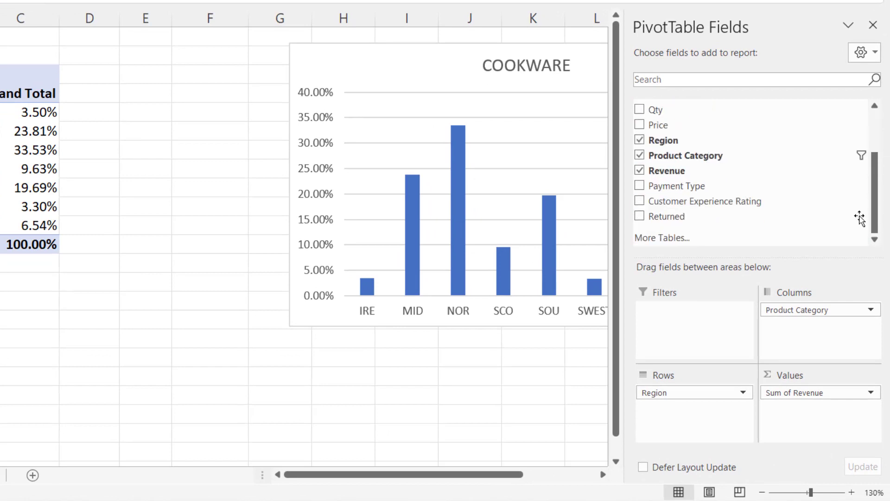
# Use More Tables to create a new Data Model PivotTable on Sheet5, moving the prompt aside.
pyautogui.click(652, 239)
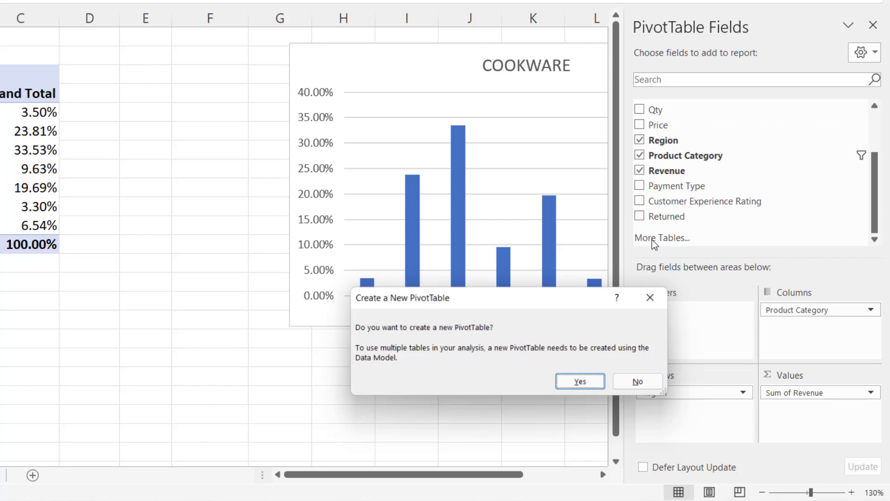
pyautogui.moveTo(379, 284); pyautogui.dragTo(171, 86)
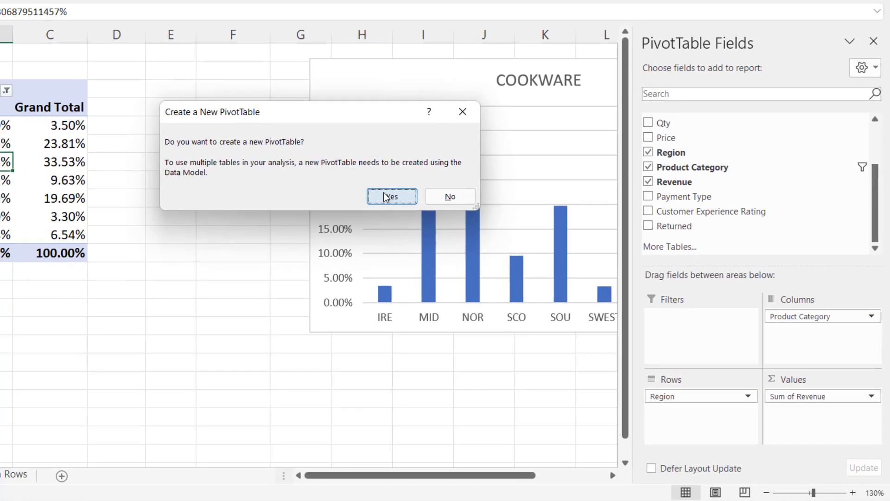
pyautogui.click(369, 186)
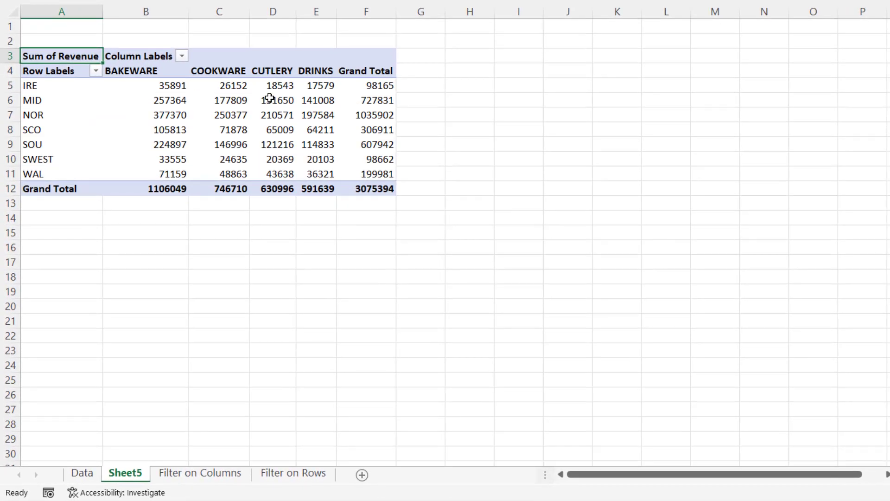
# Show the Sheet5 pivot's revenue values as % of Grand Total.
pyautogui.moveTo(225, 88)
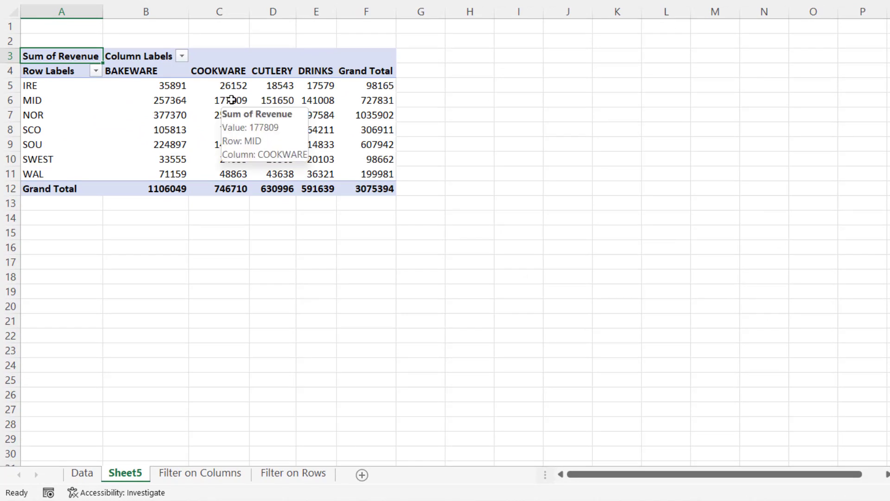
pyautogui.rightClick(227, 99)
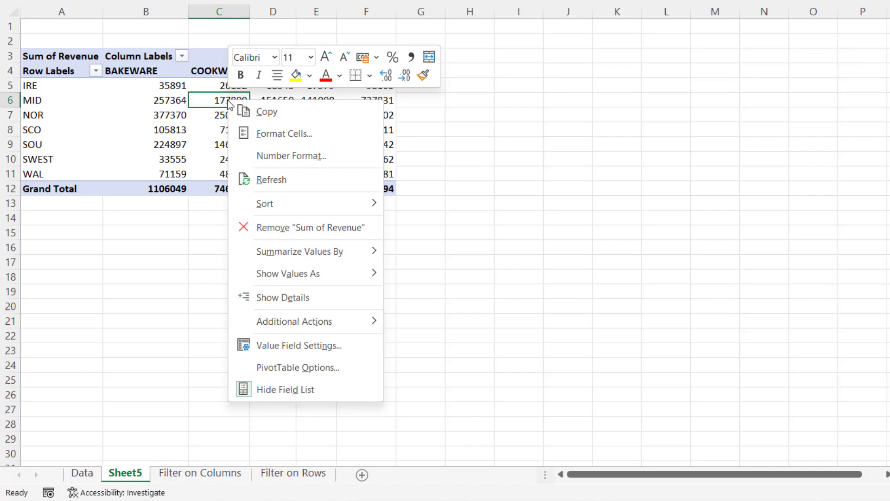
pyautogui.moveTo(295, 274)
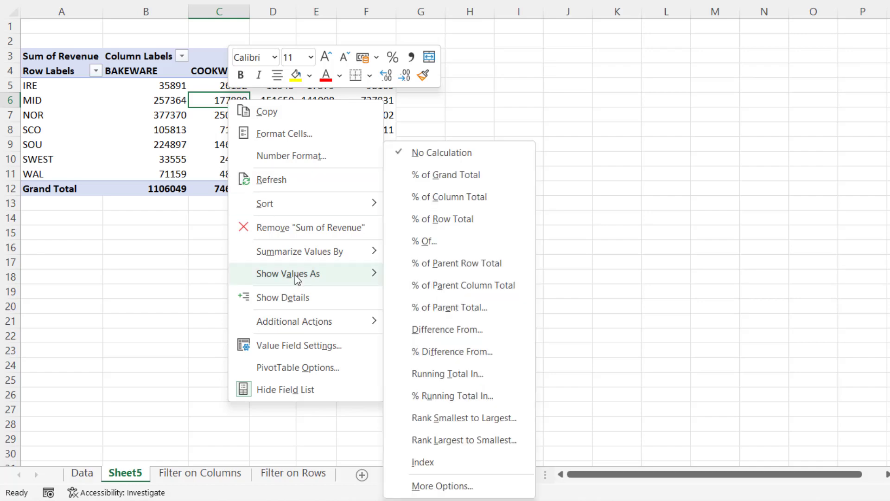
pyautogui.click(427, 178)
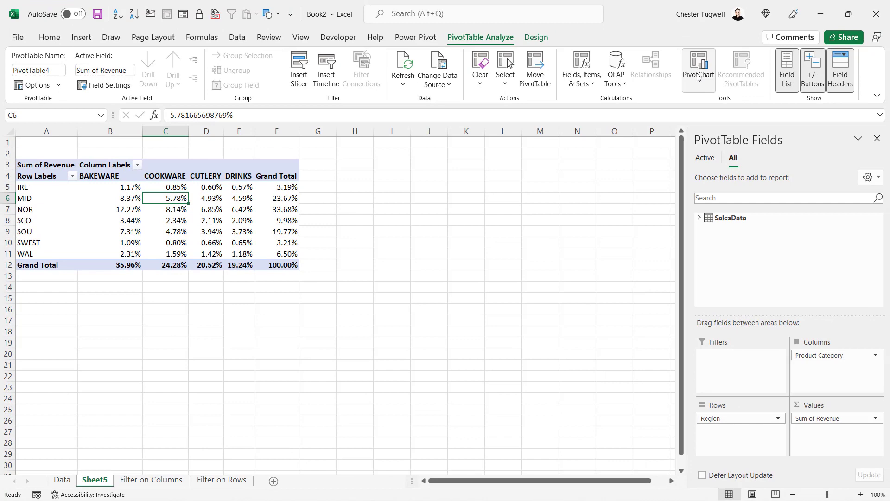
# Insert a clustered column PivotChart right of the table and hide all its field buttons.
pyautogui.click(699, 76)
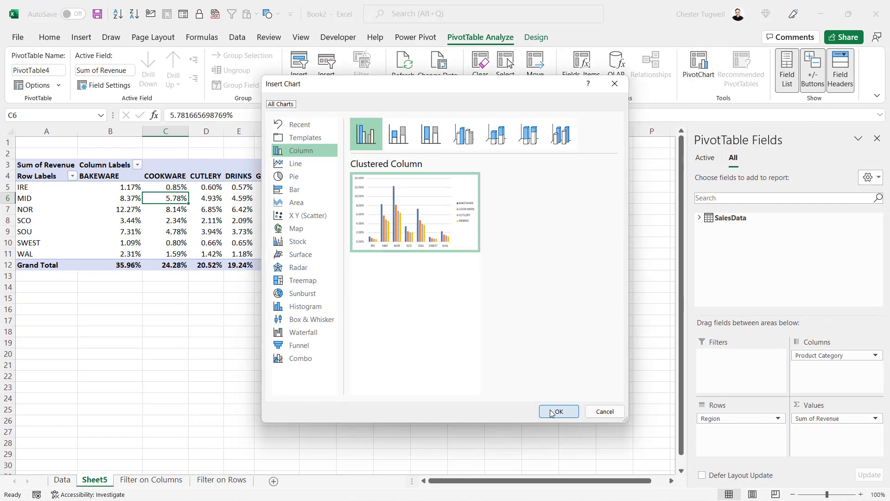
pyautogui.click(556, 412)
pyautogui.moveTo(378, 225); pyautogui.dragTo(511, 187)
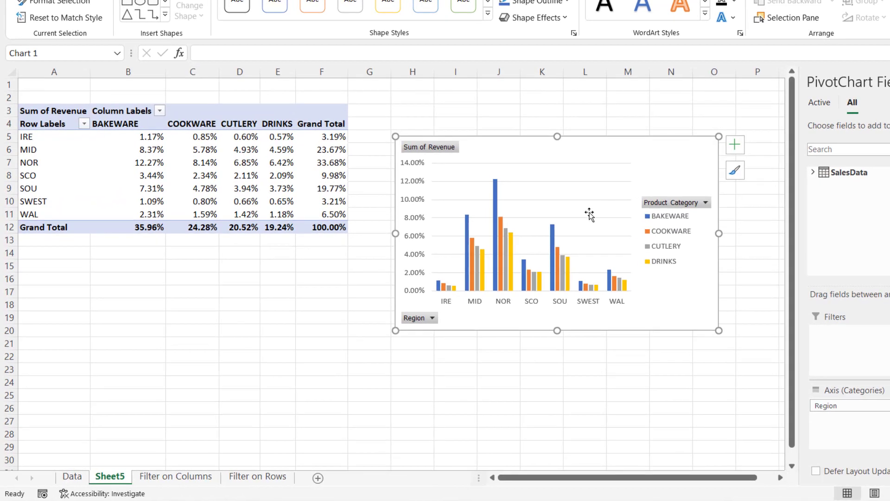
pyautogui.rightClick(666, 204)
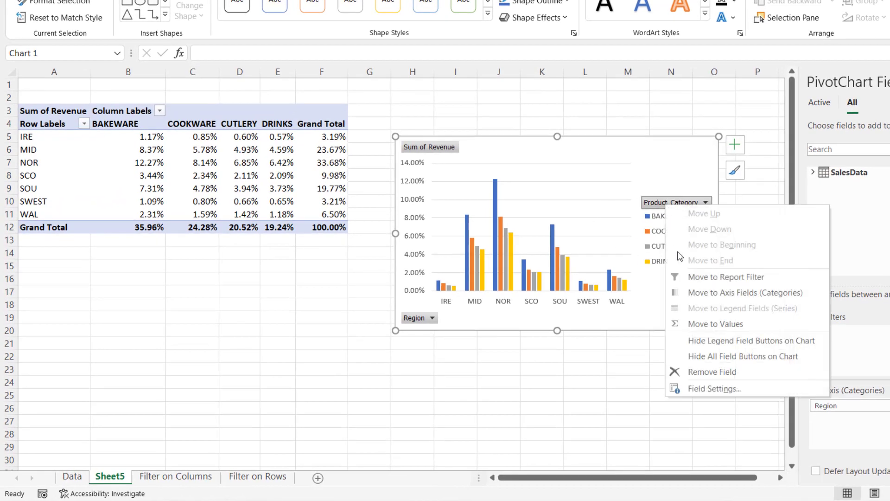
pyautogui.click(712, 365)
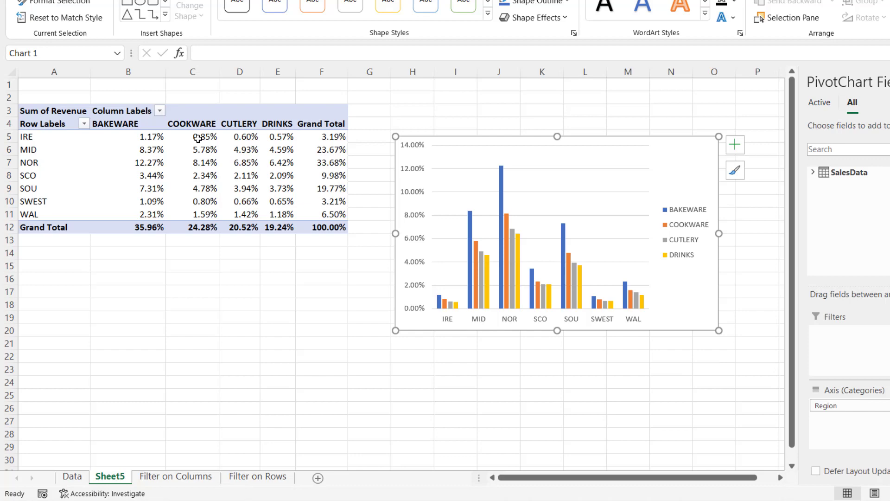
# Filter the pivot's product category columns to COOKWARE only.
pyautogui.click(159, 111)
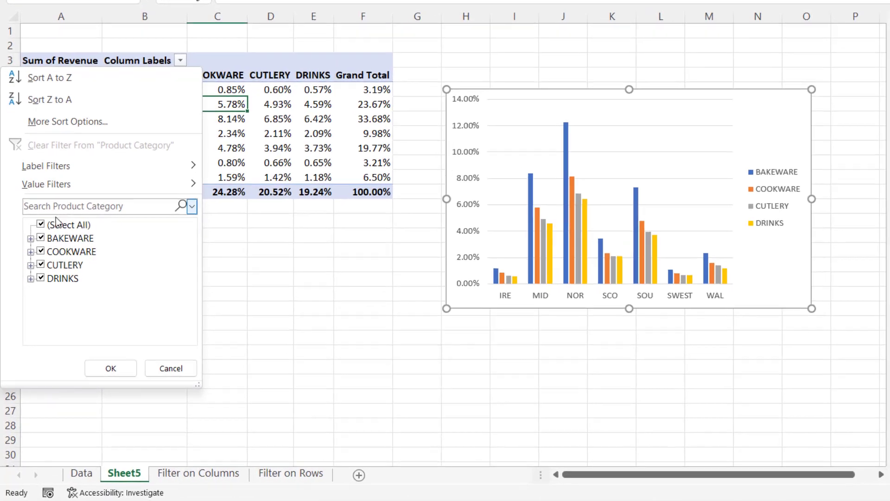
pyautogui.click(37, 256)
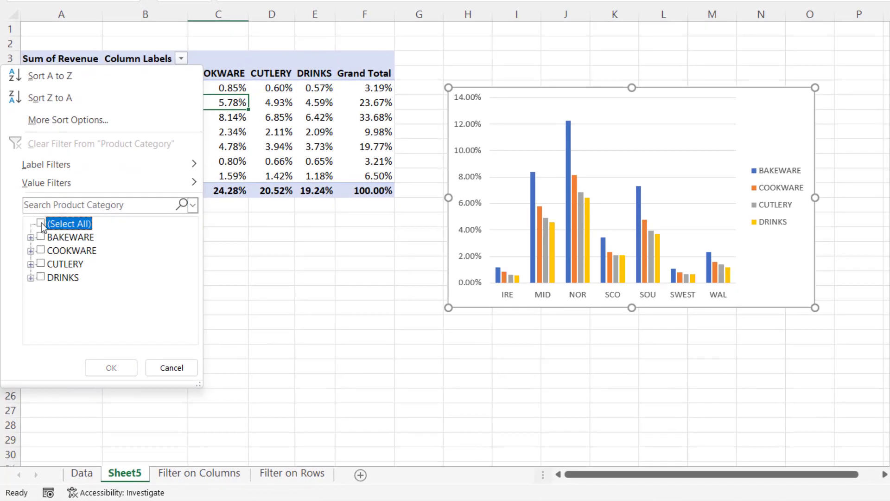
pyautogui.click(41, 250)
pyautogui.click(111, 367)
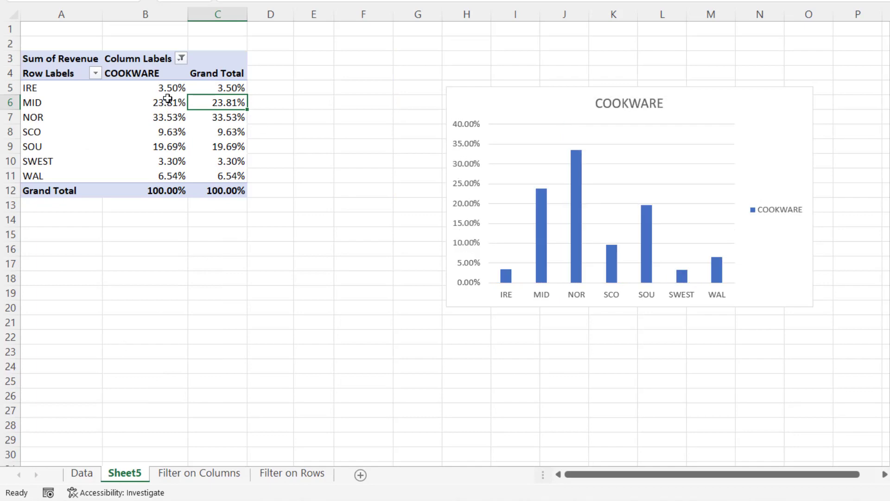
# Turn on Include Filtered Items in Totals from the Design Subtotals options.
pyautogui.moveTo(180, 90)
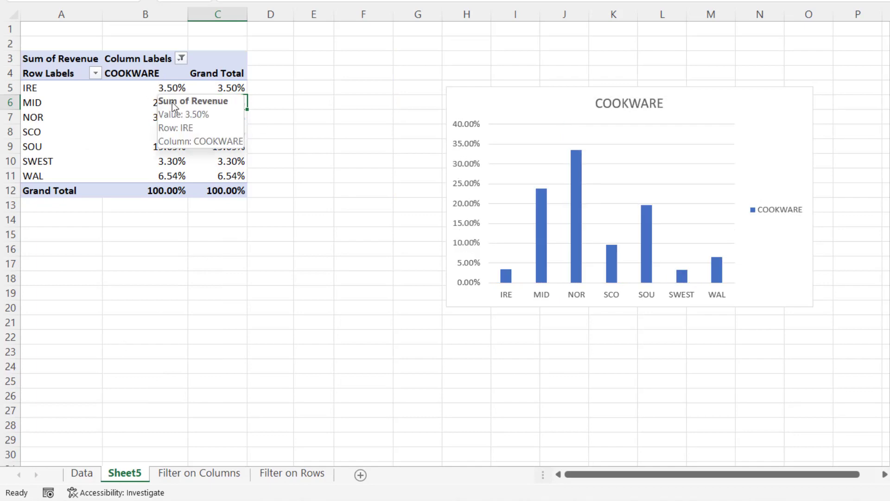
pyautogui.click(166, 88)
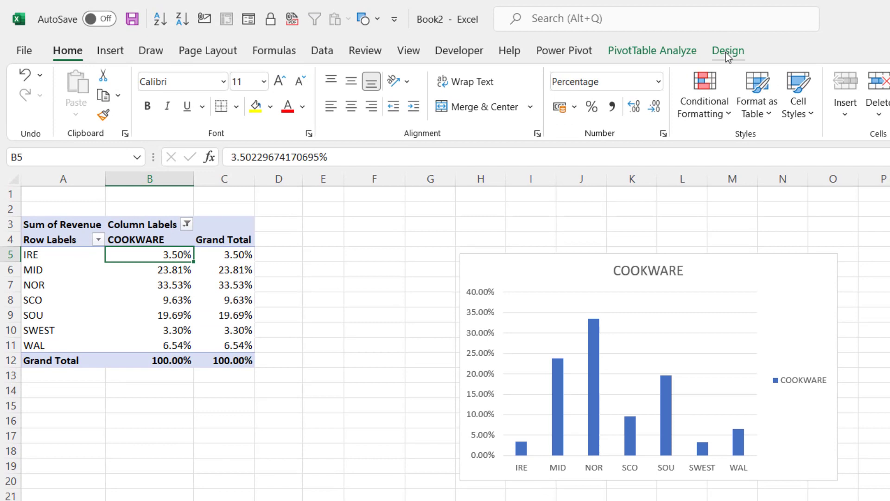
pyautogui.click(726, 52)
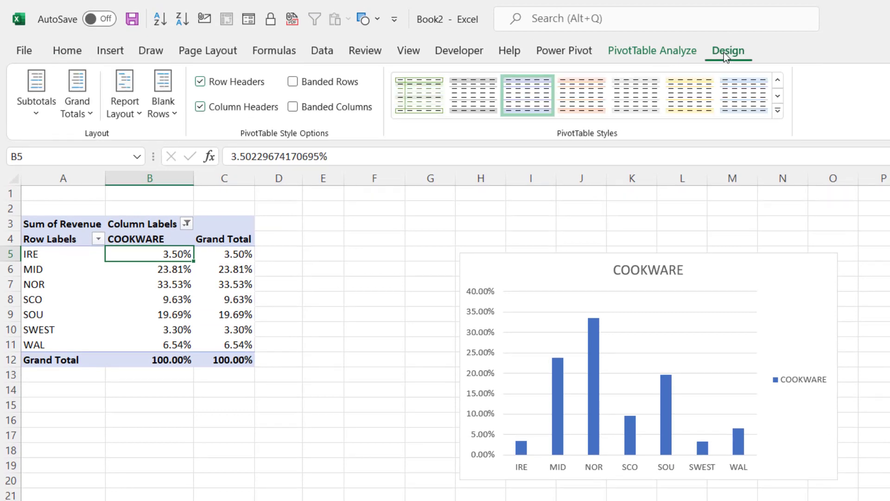
pyautogui.click(36, 104)
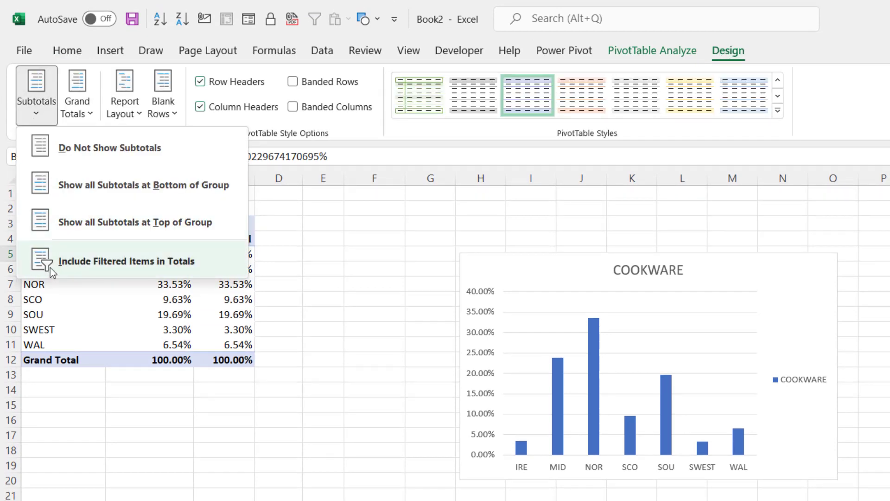
pyautogui.click(89, 265)
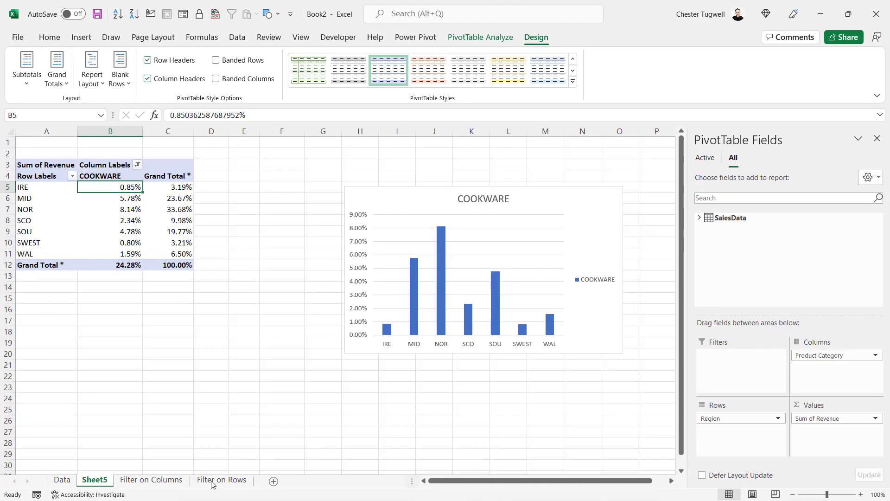
# From the Filter on Rows sheet, create a new Data Model PivotTable on Sheet6.
pyautogui.click(217, 480)
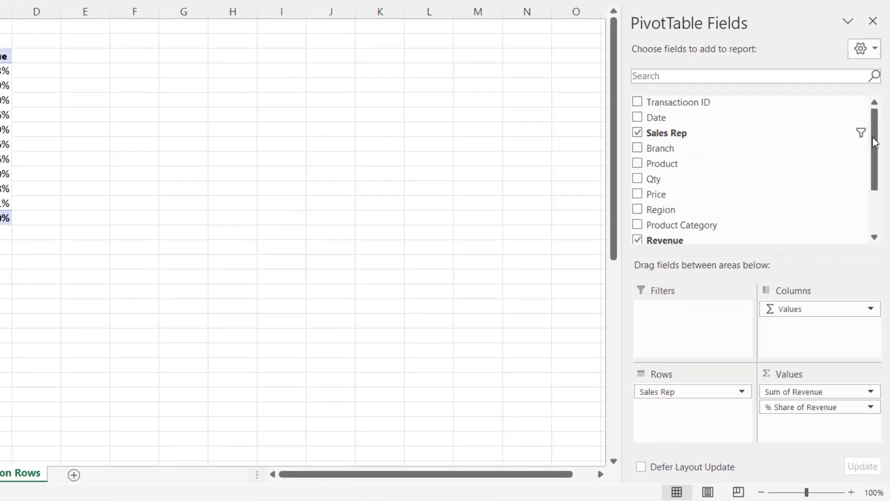
pyautogui.scroll(-1, 881, 238)
pyautogui.moveTo(876, 149); pyautogui.dragTo(880, 193)
pyautogui.click(661, 237)
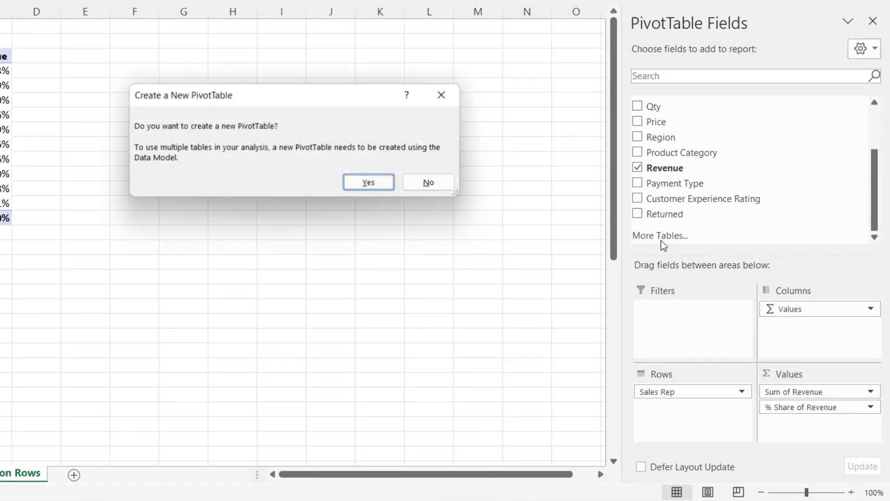
pyautogui.click(369, 184)
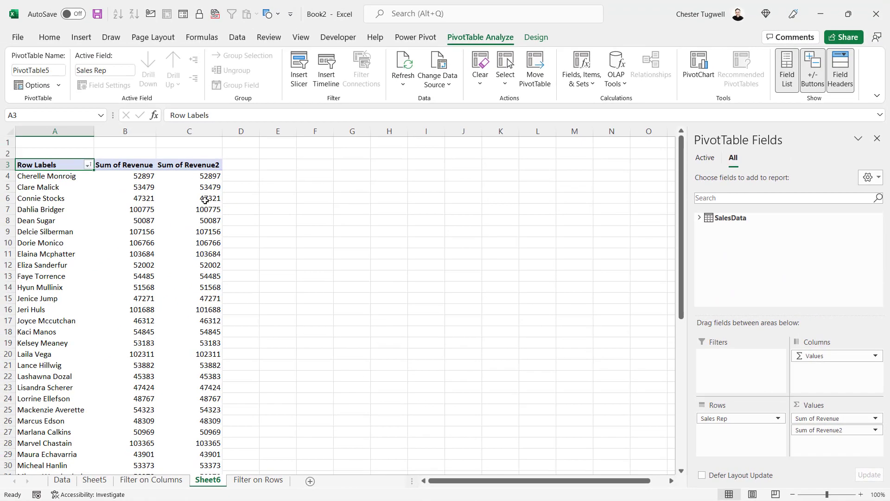
pyautogui.click(205, 196)
# Show Sum of Revenue2 as % of Parent Row Total.
pyautogui.rightClick(205, 196)
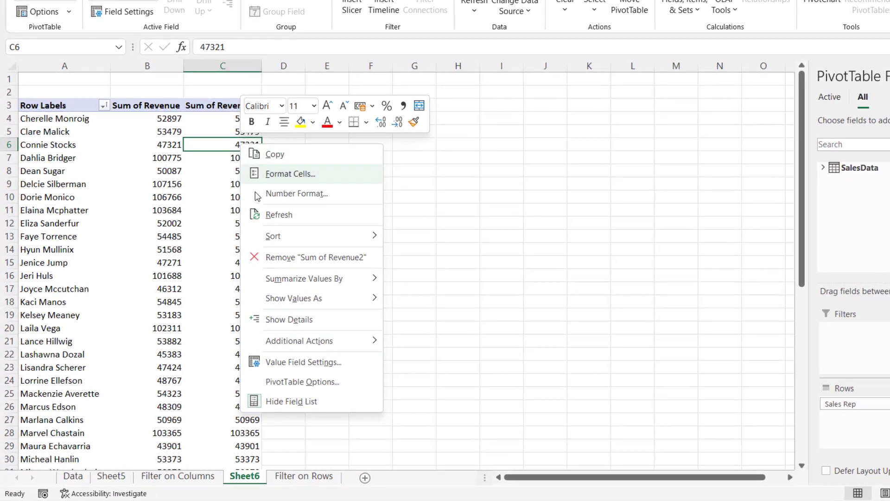
pyautogui.moveTo(240, 336)
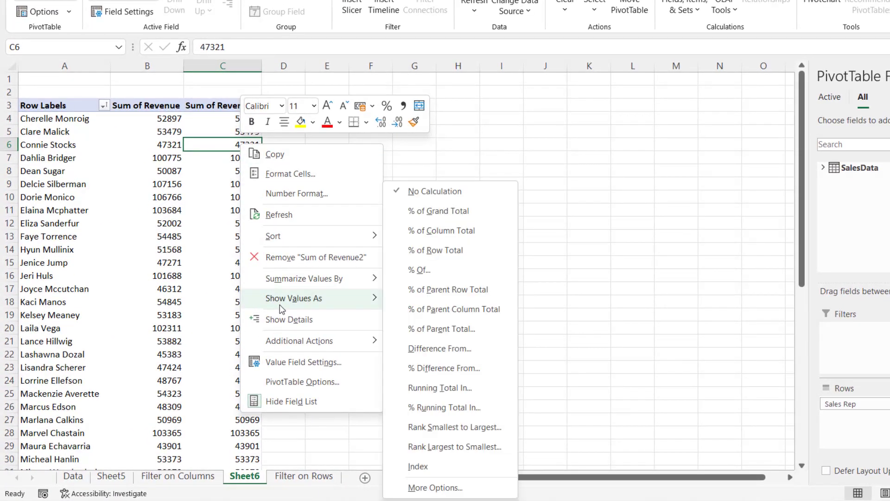
pyautogui.click(435, 301)
# Format Sum of Revenue as currency with 0 decimal places.
pyautogui.rightClick(160, 144)
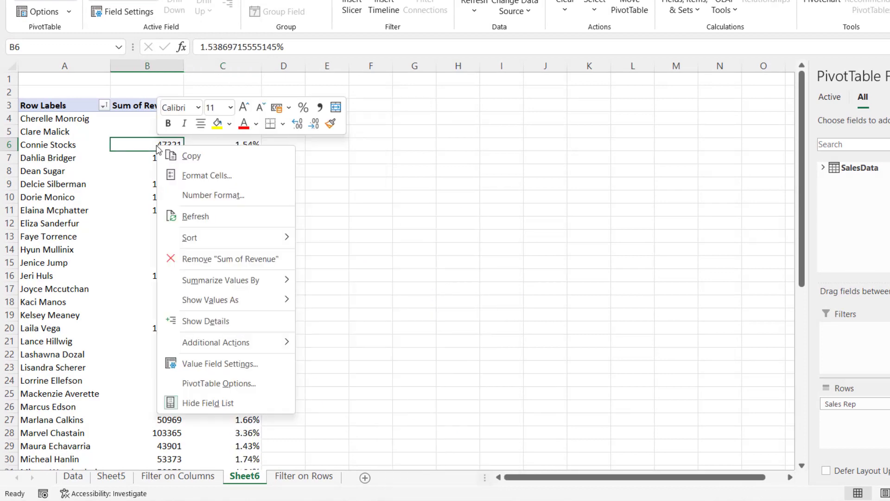
pyautogui.click(197, 193)
pyautogui.click(49, 94)
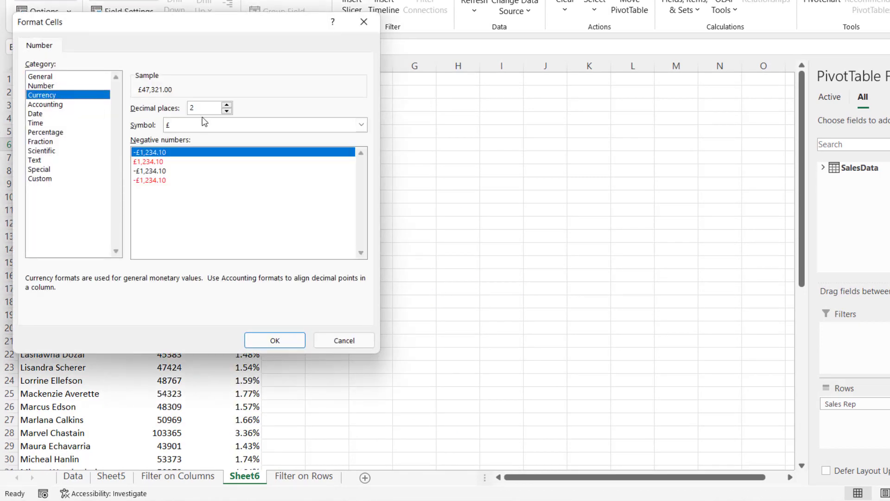
pyautogui.click(226, 112)
pyautogui.click(226, 112)
pyautogui.click(287, 338)
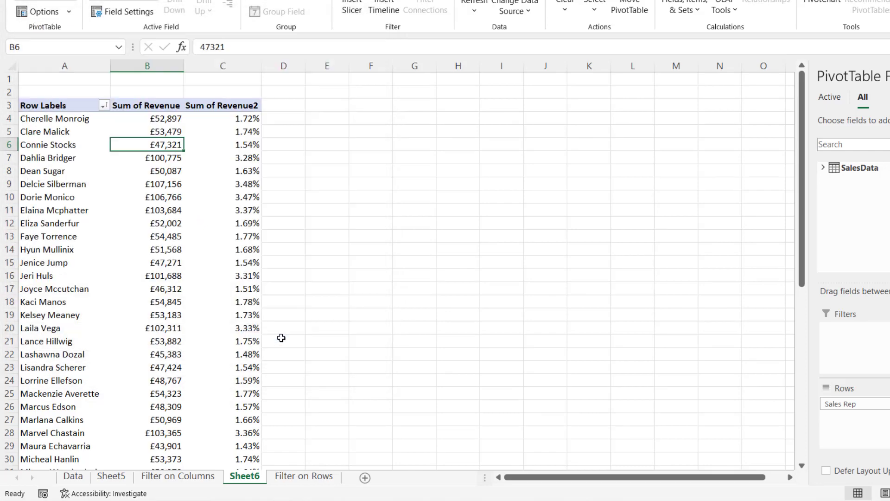
# Sort the sales reps by revenue, largest to smallest.
pyautogui.rightClick(161, 132)
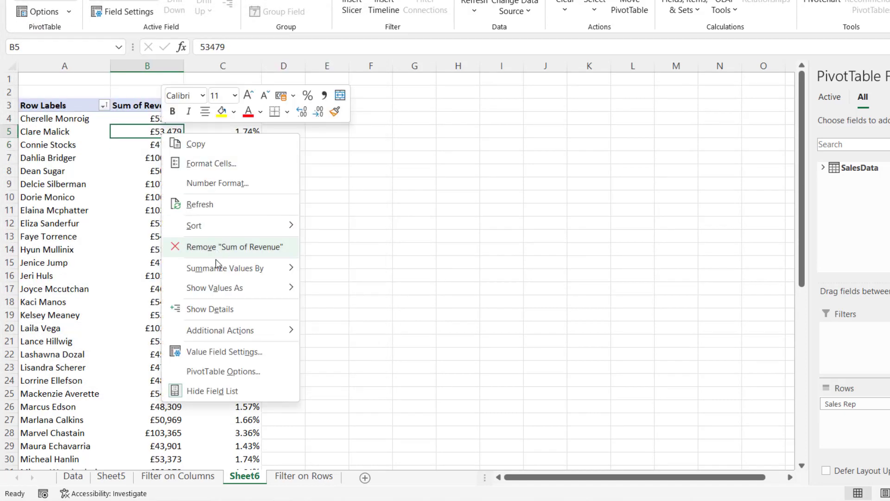
pyautogui.moveTo(208, 227)
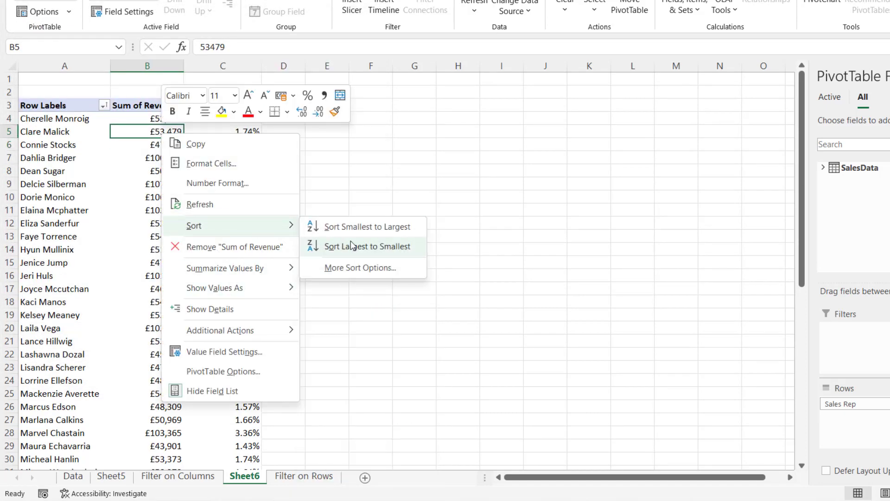
pyautogui.click(351, 245)
# Filter the sales reps to the Top 10 by revenue.
pyautogui.click(104, 106)
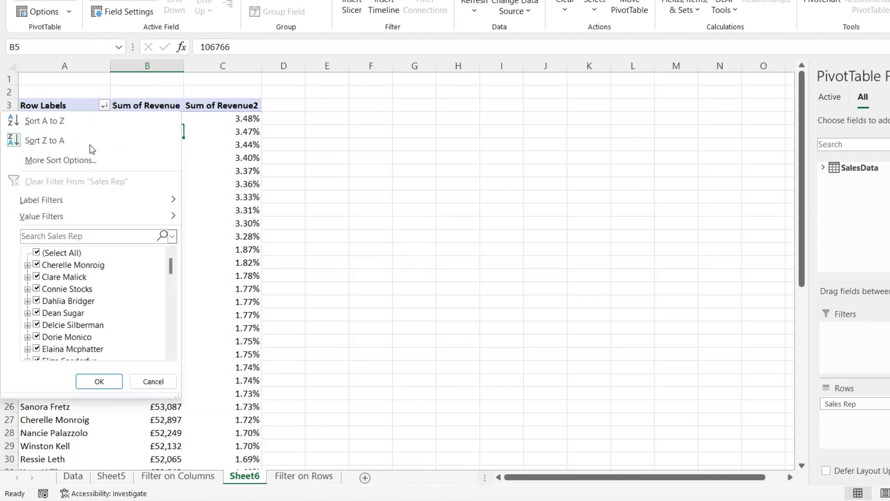
pyautogui.moveTo(76, 214)
pyautogui.click(227, 400)
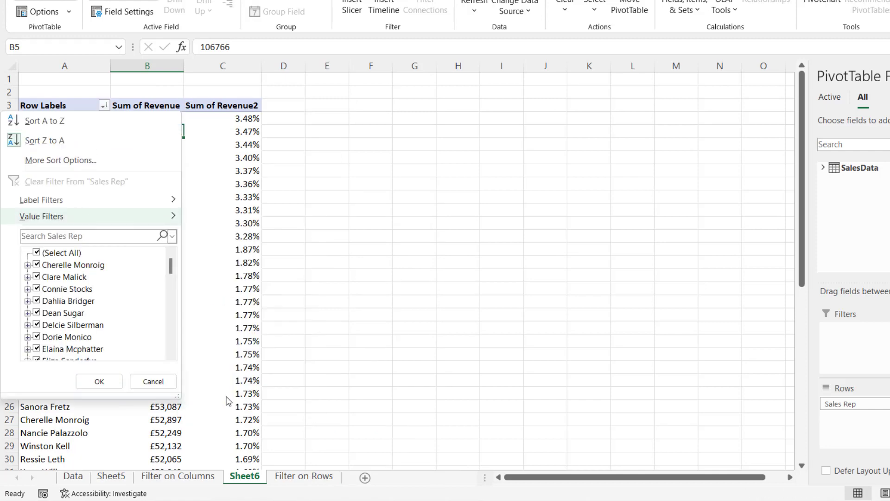
pyautogui.click(577, 204)
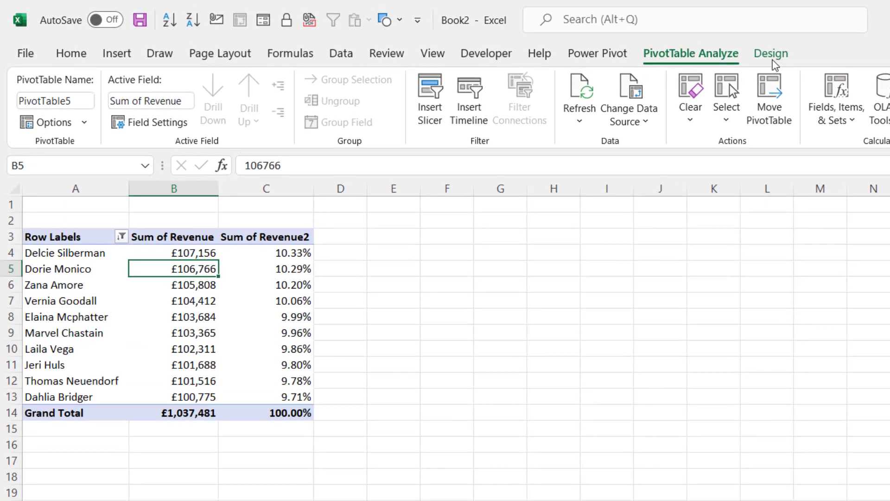
# Enable Include Filtered Items in Totals so shares use the £3,075,394 total.
pyautogui.click(694, 3)
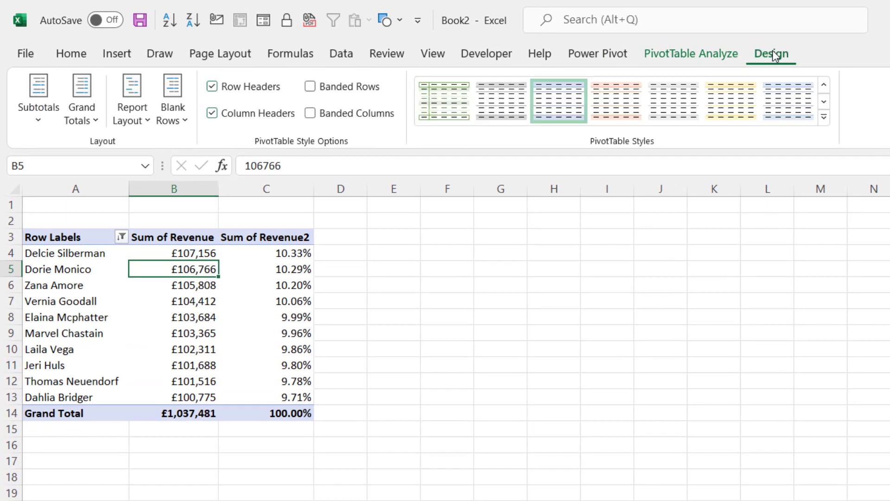
pyautogui.click(32, 58)
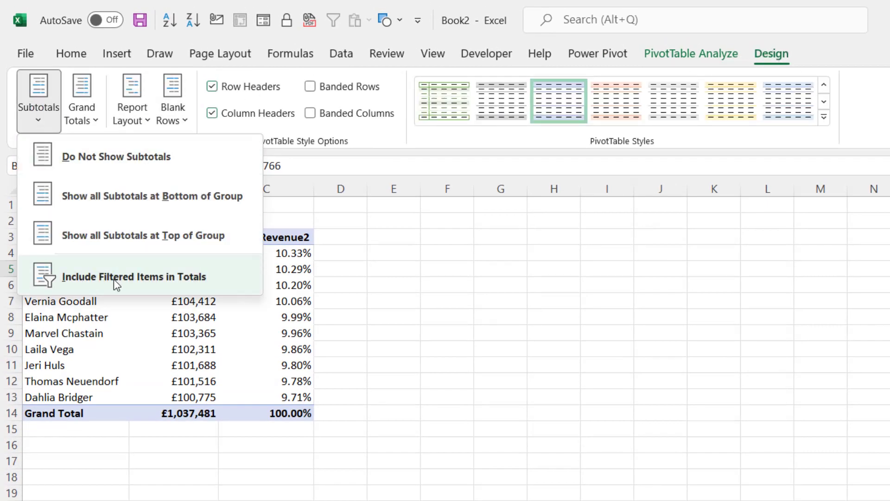
pyautogui.click(149, 278)
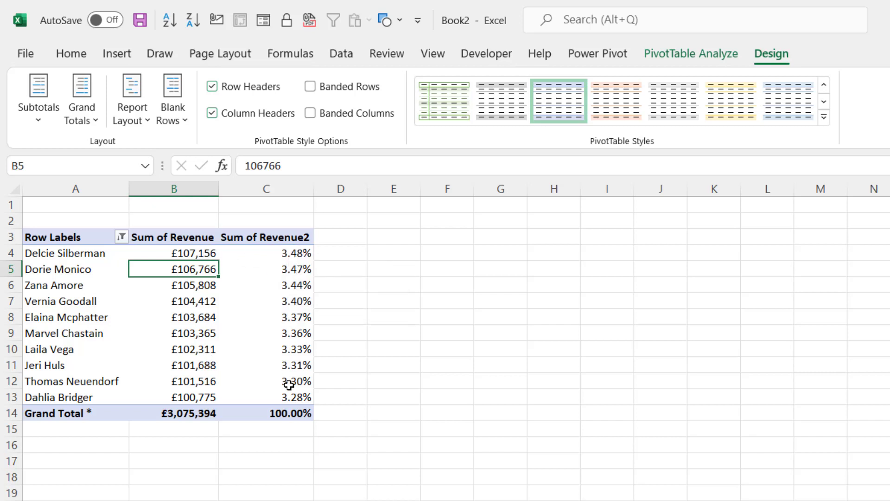
pyautogui.moveTo(293, 395)
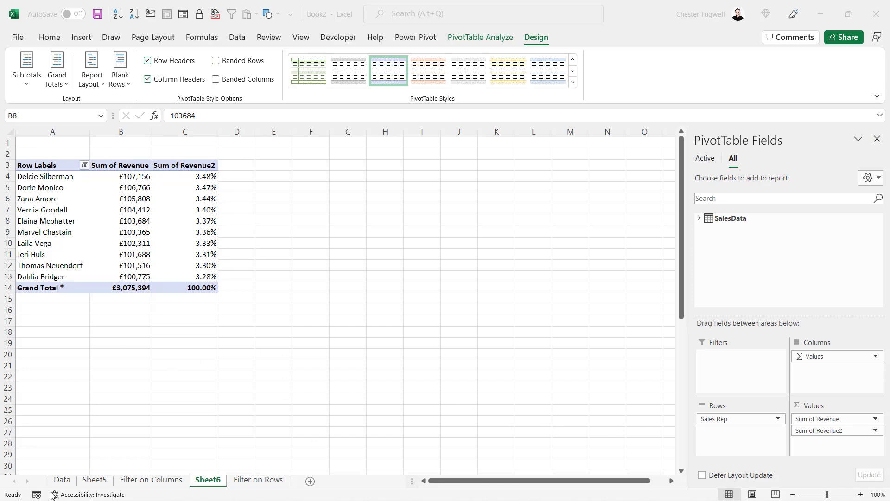
# Create a PivotTable from the SalesData table on a new worksheet, adding it to the Data Model.
pyautogui.click(69, 482)
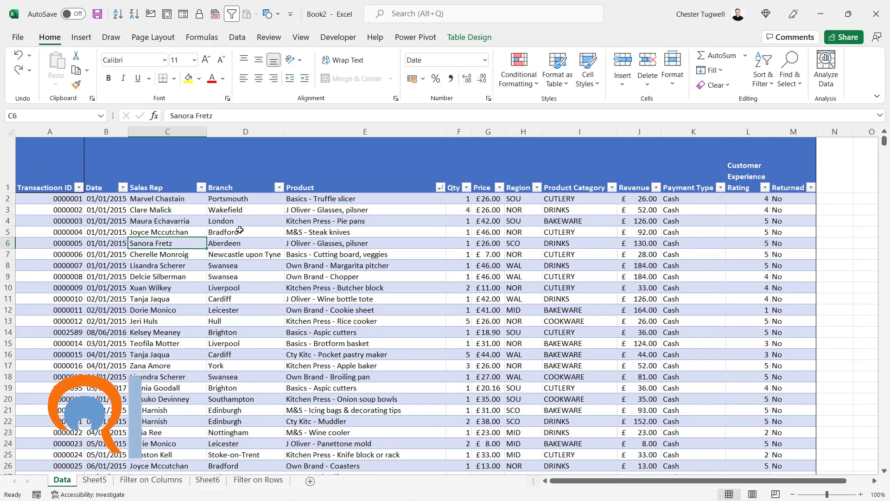
pyautogui.click(239, 230)
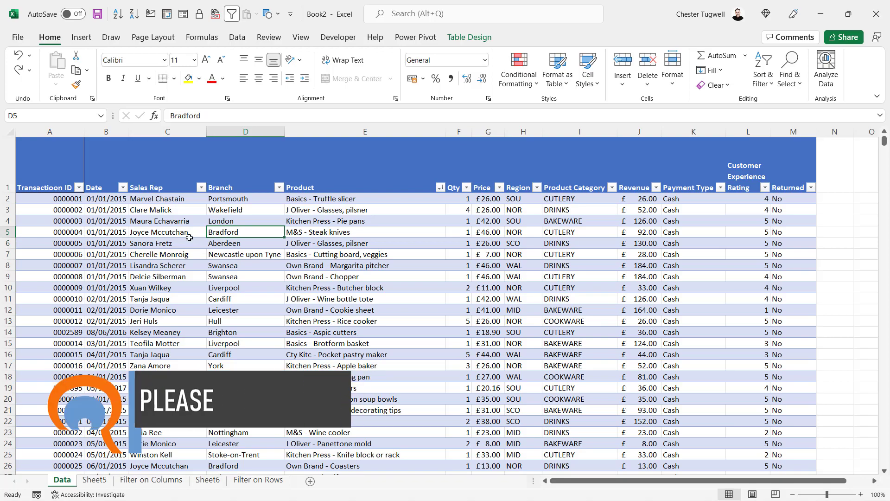
pyautogui.click(82, 37)
pyautogui.click(36, 62)
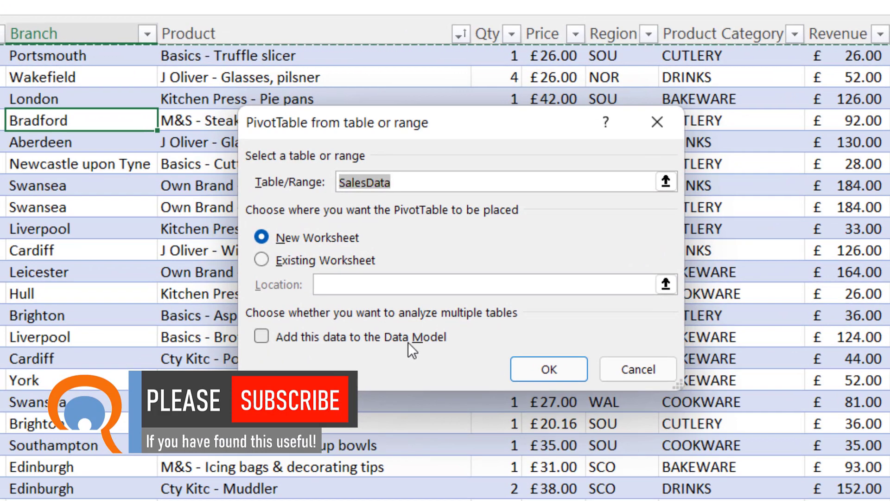
pyautogui.click(263, 334)
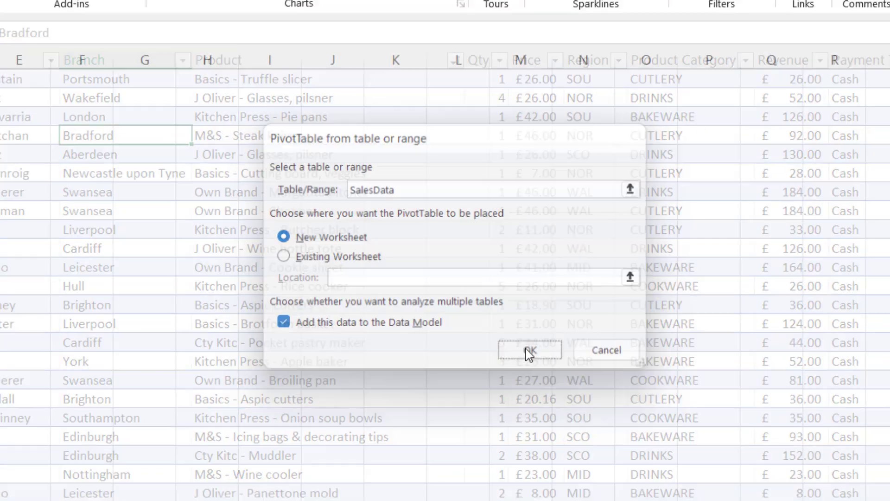
pyautogui.click(543, 369)
pyautogui.click(536, 37)
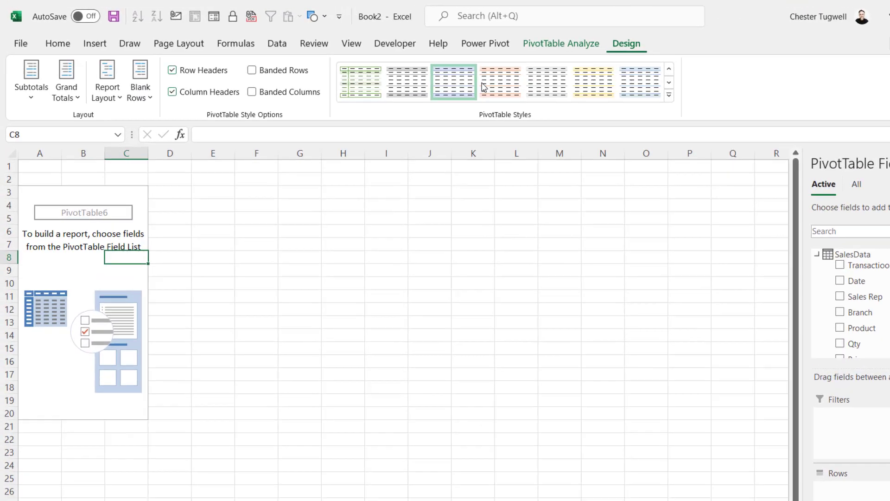
pyautogui.click(28, 83)
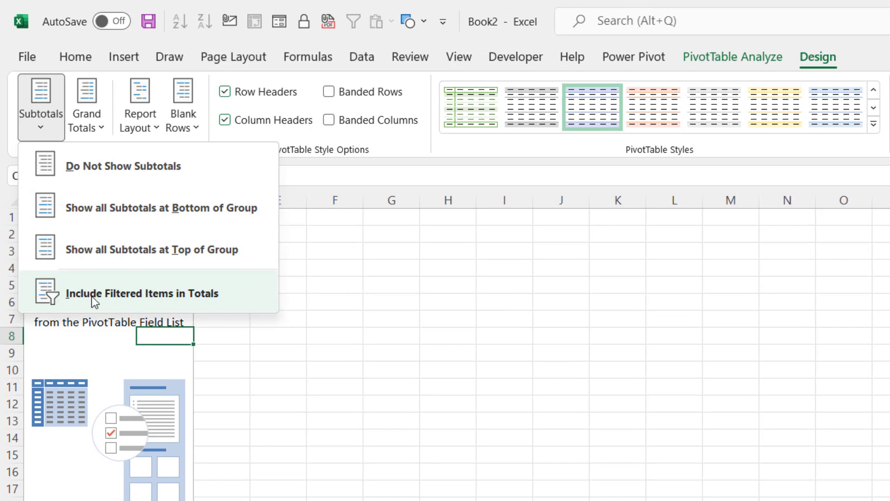
pyautogui.click(250, 296)
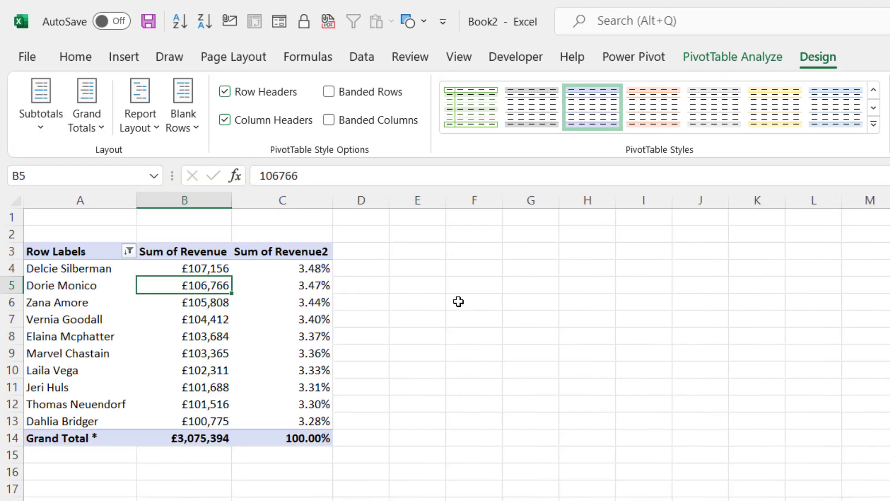